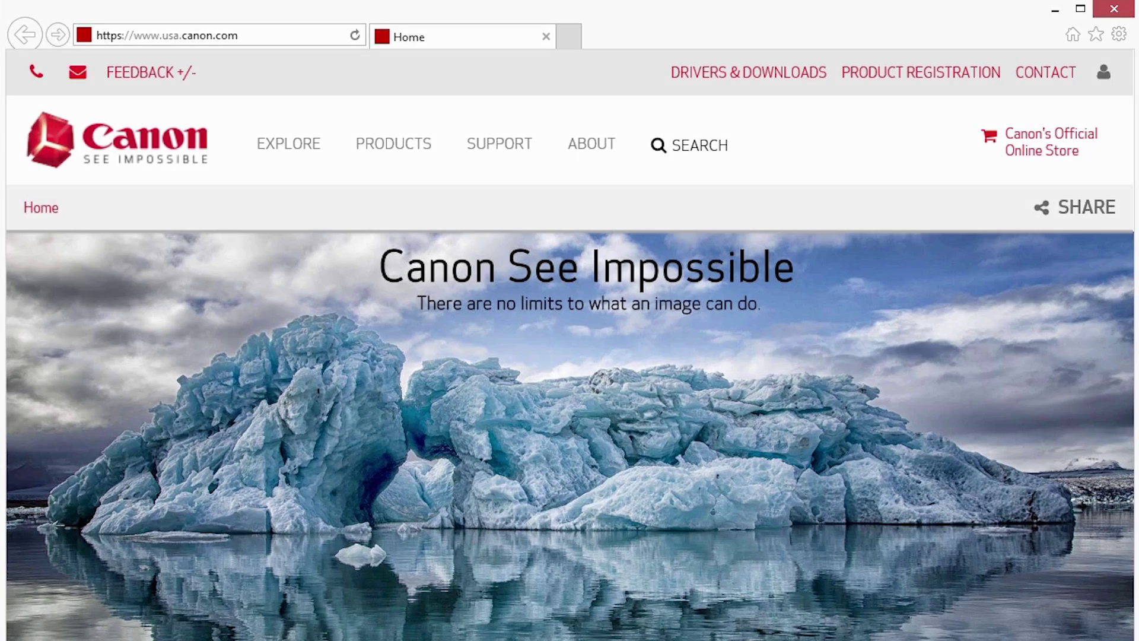
text(canon)
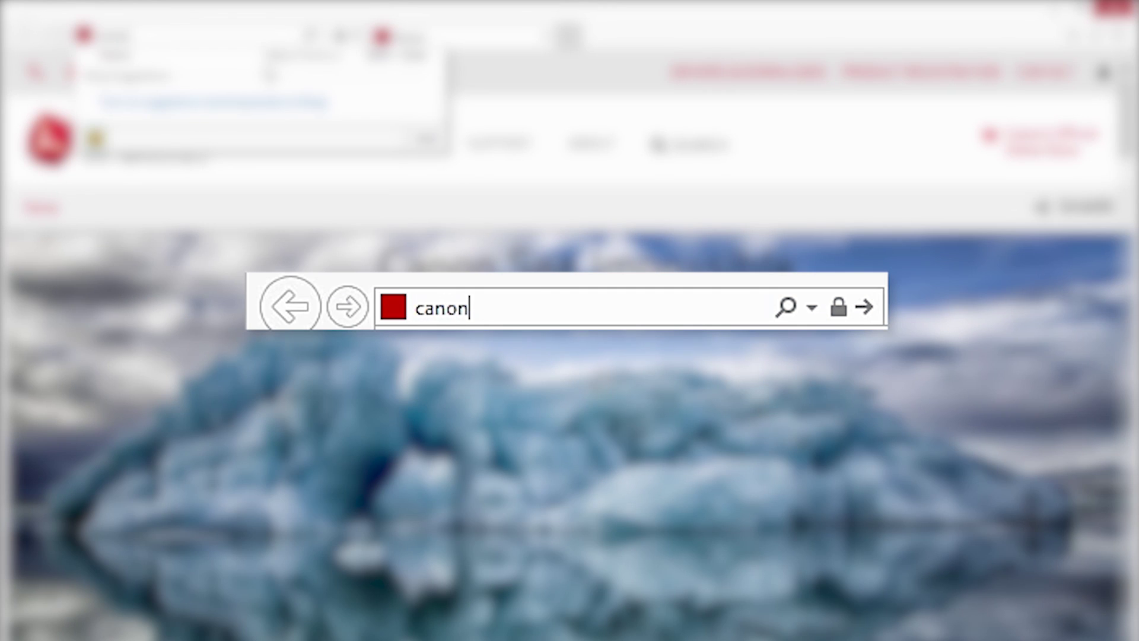
text(.com)
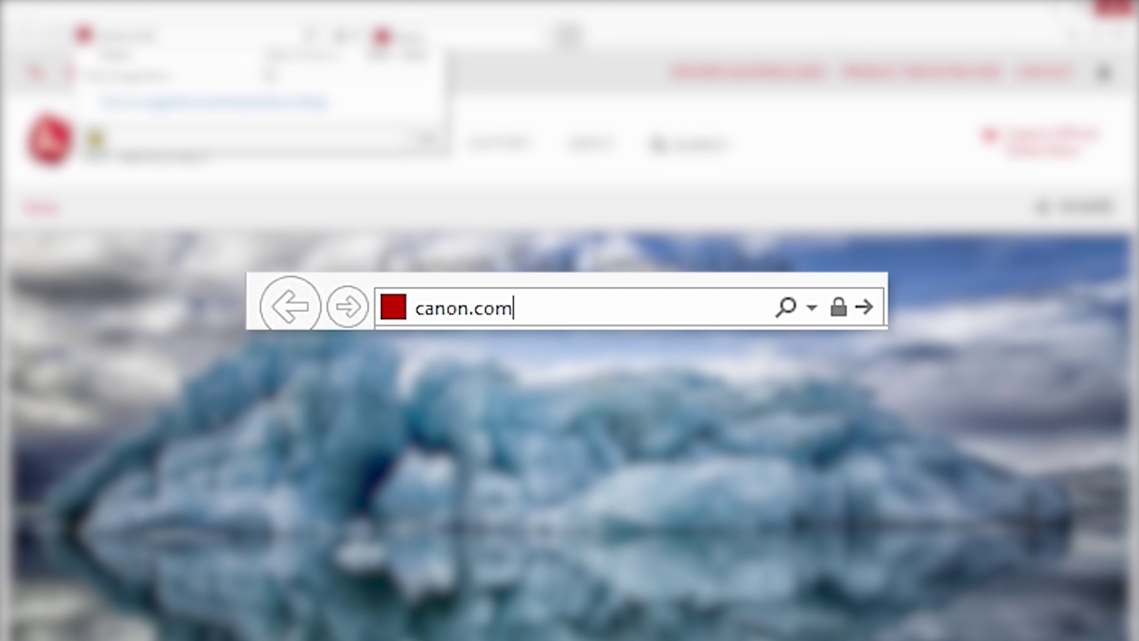
text(/ijsetu)
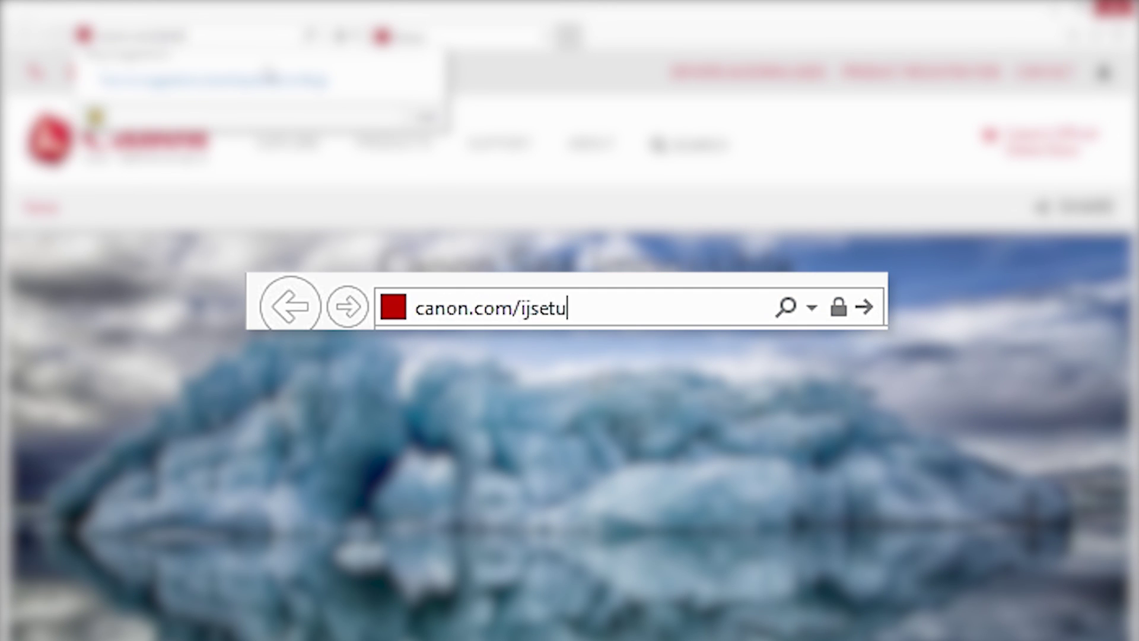
text(p)
- On canon.com/ijsetup, choose U.S.A., MX532 and Windows PC, then download and run the setup file
key(Return)
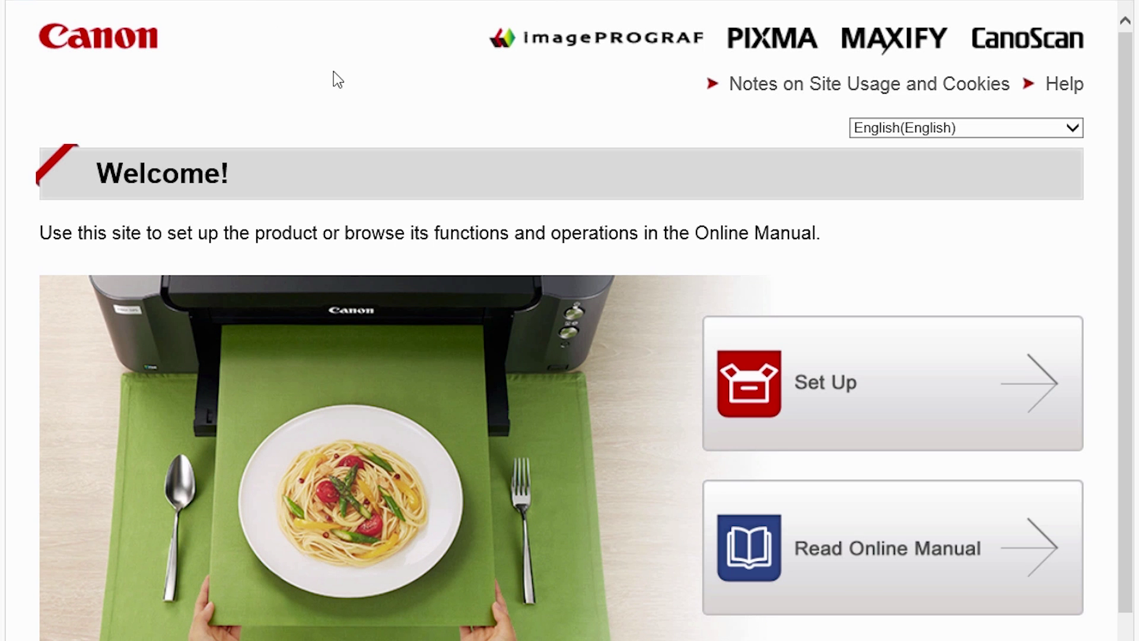
click(816, 374)
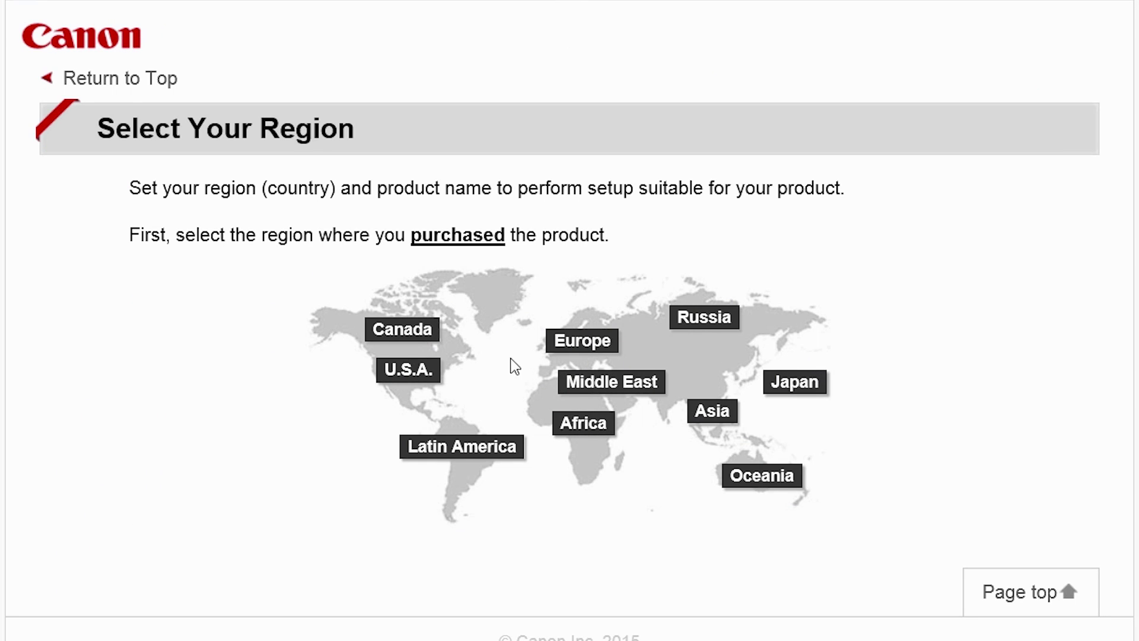
click(400, 371)
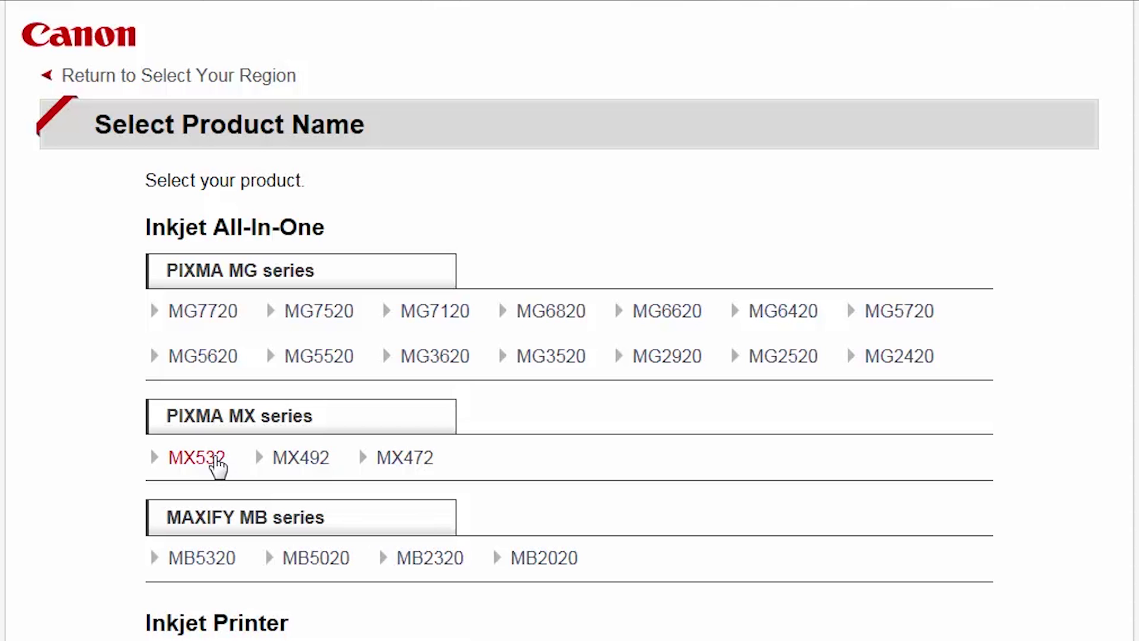
click(197, 458)
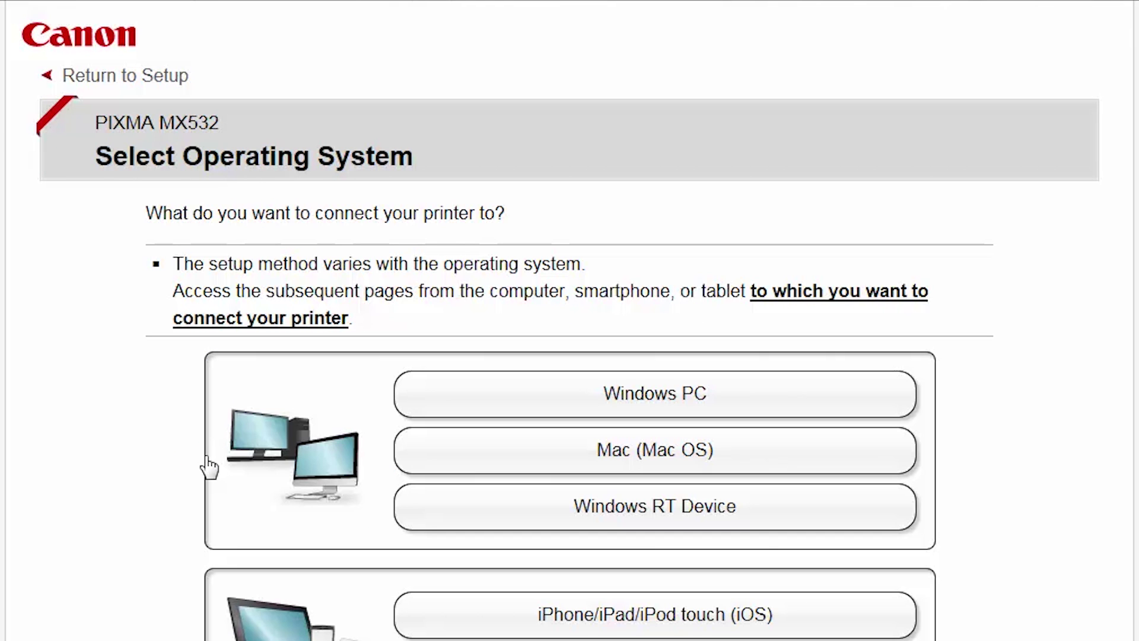
click(529, 397)
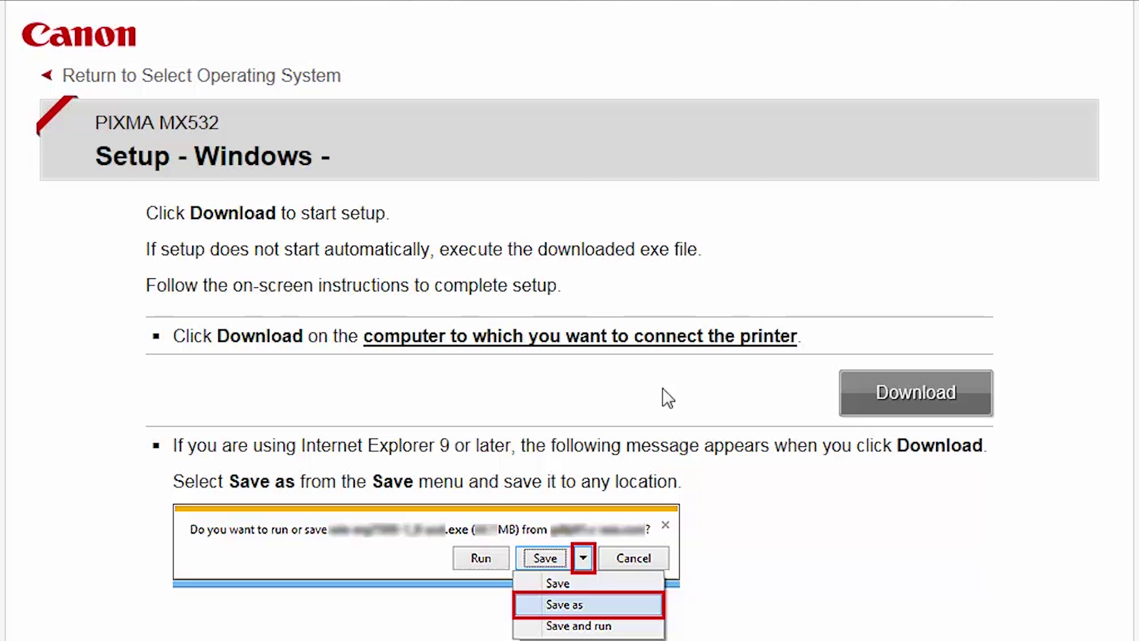
click(862, 411)
scroll(801, 356, down, 8)
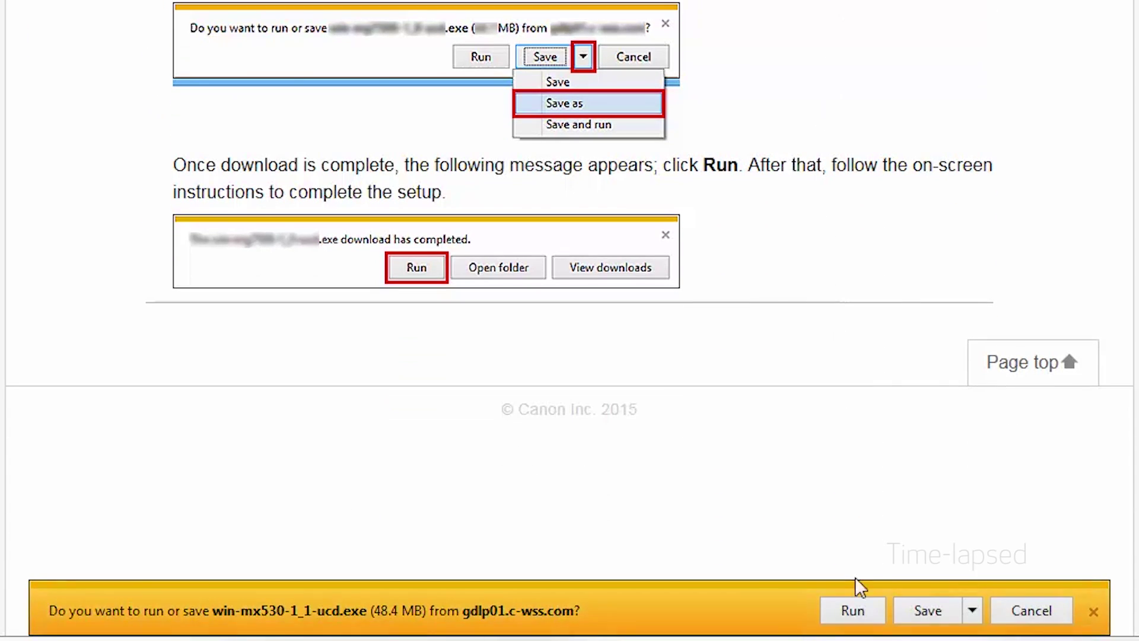
click(853, 611)
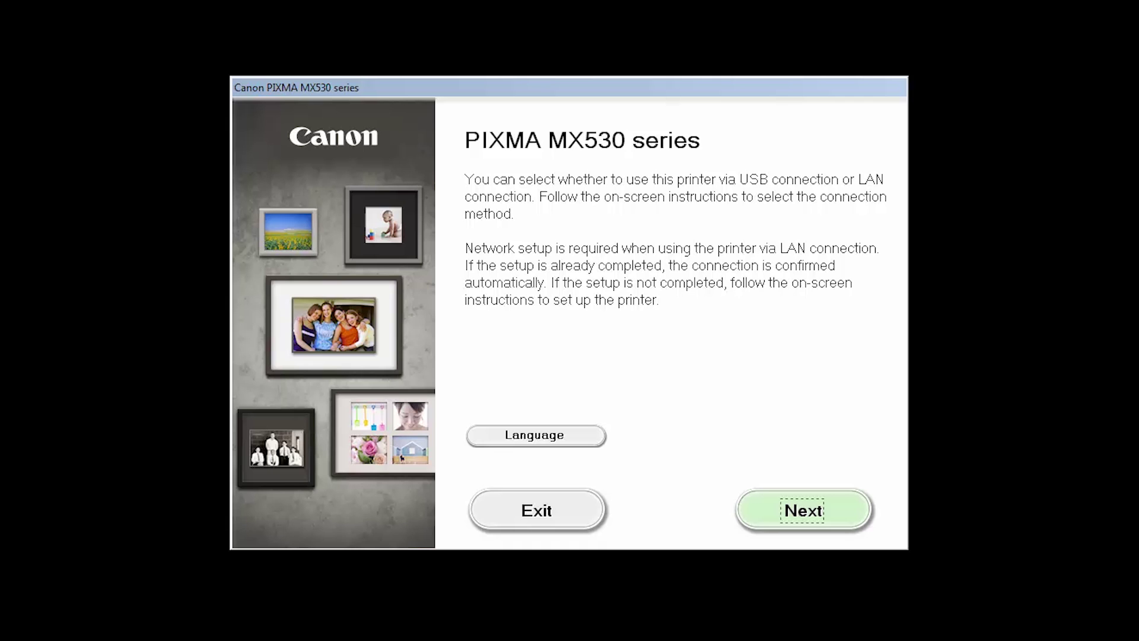
- Pass the welcome screen, choose Wireless Connection, and advance through the network setup pages
click(784, 516)
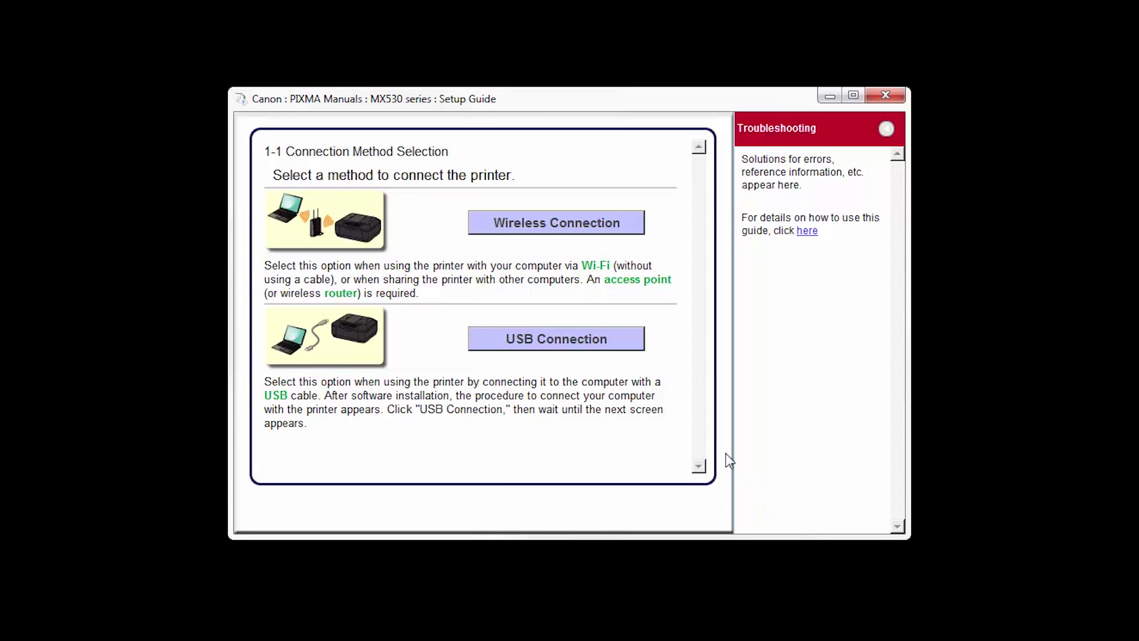
click(578, 233)
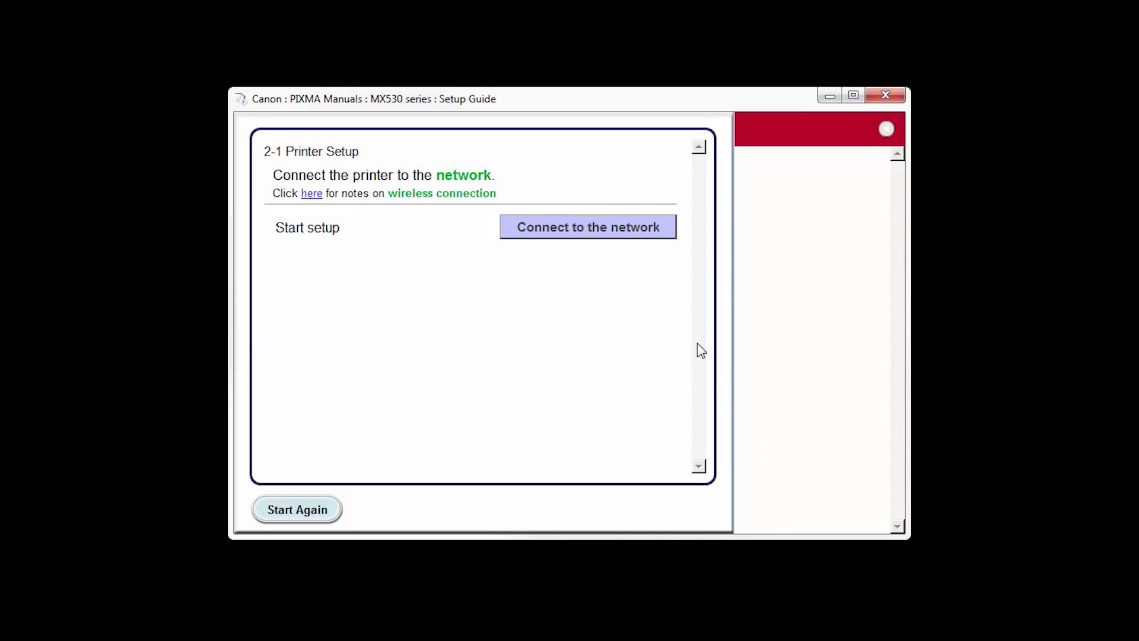
click(601, 242)
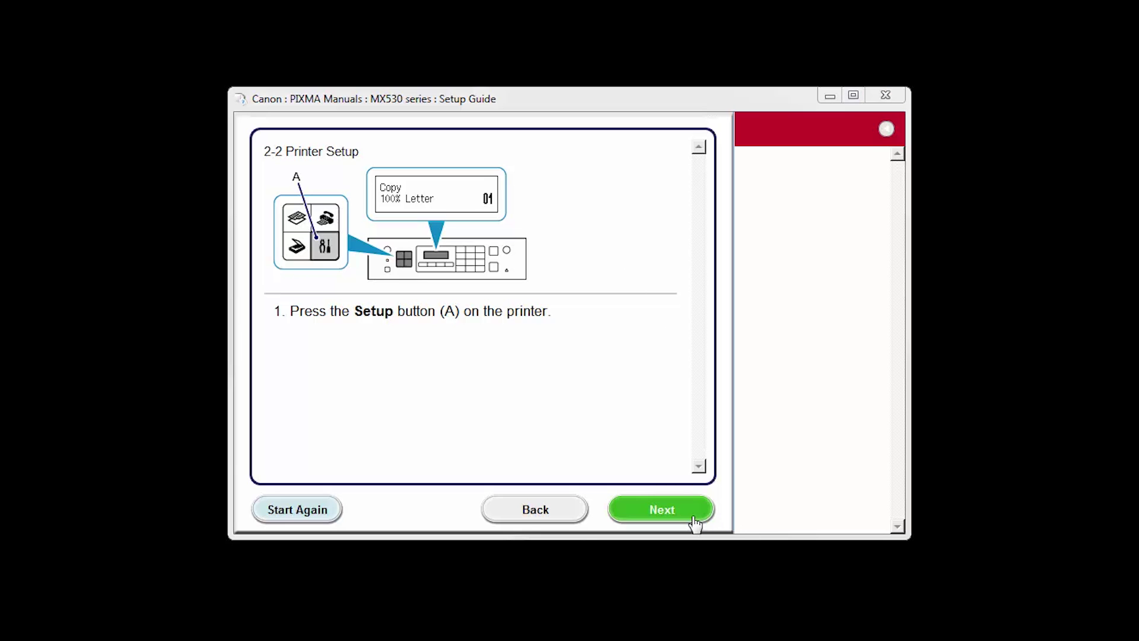
click(663, 509)
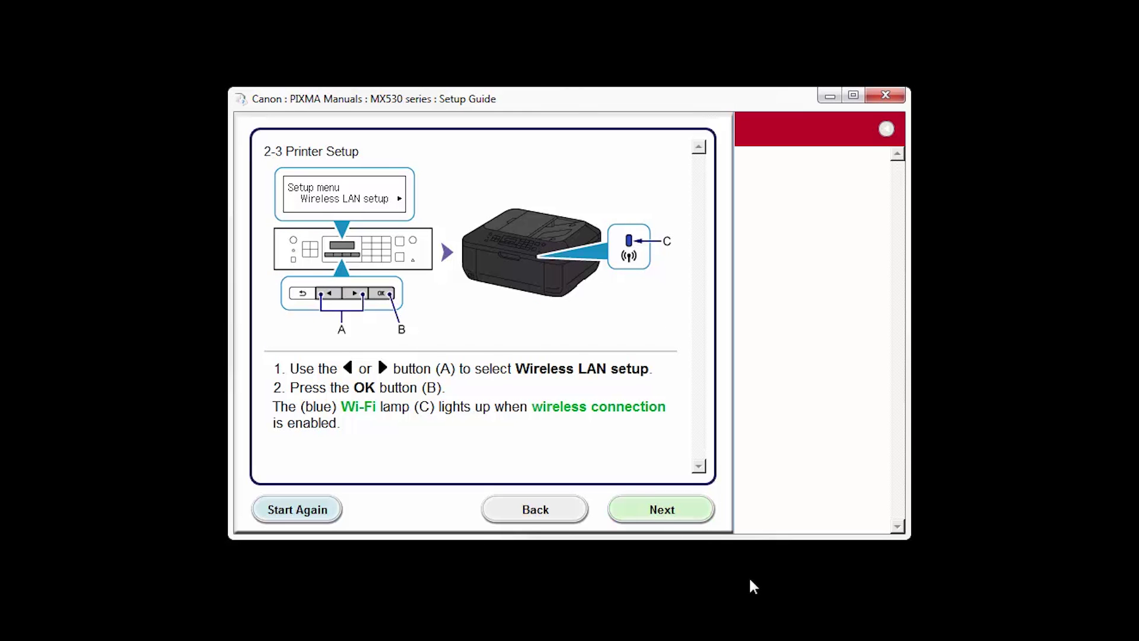
click(677, 510)
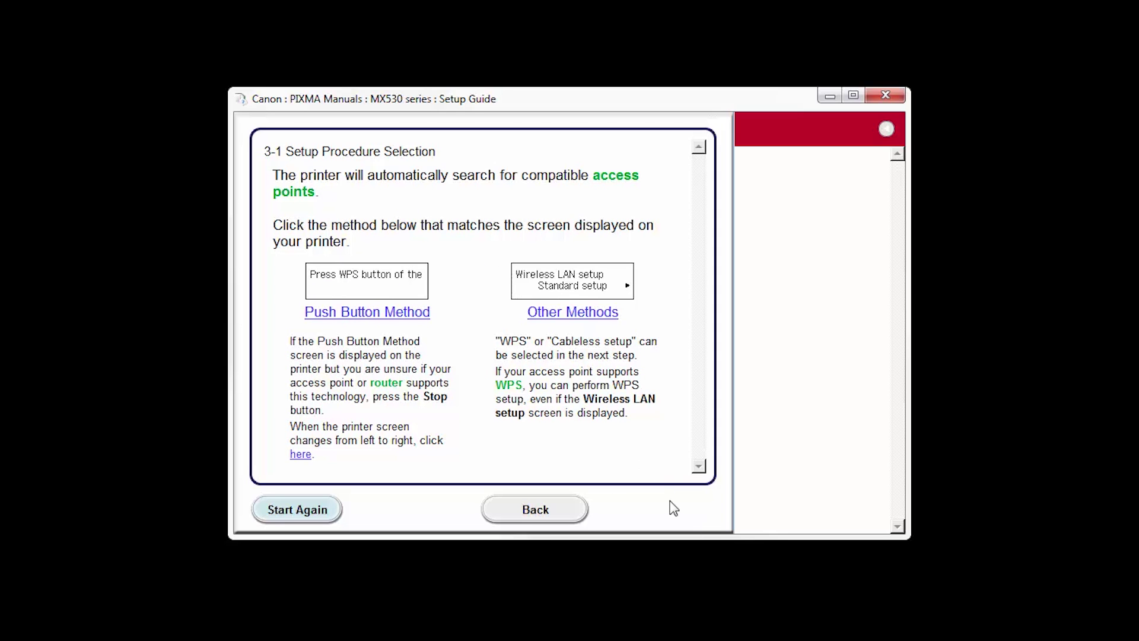
- Choose Other Methods > Cableless setup, pass its pages, and accept the default software list
click(602, 317)
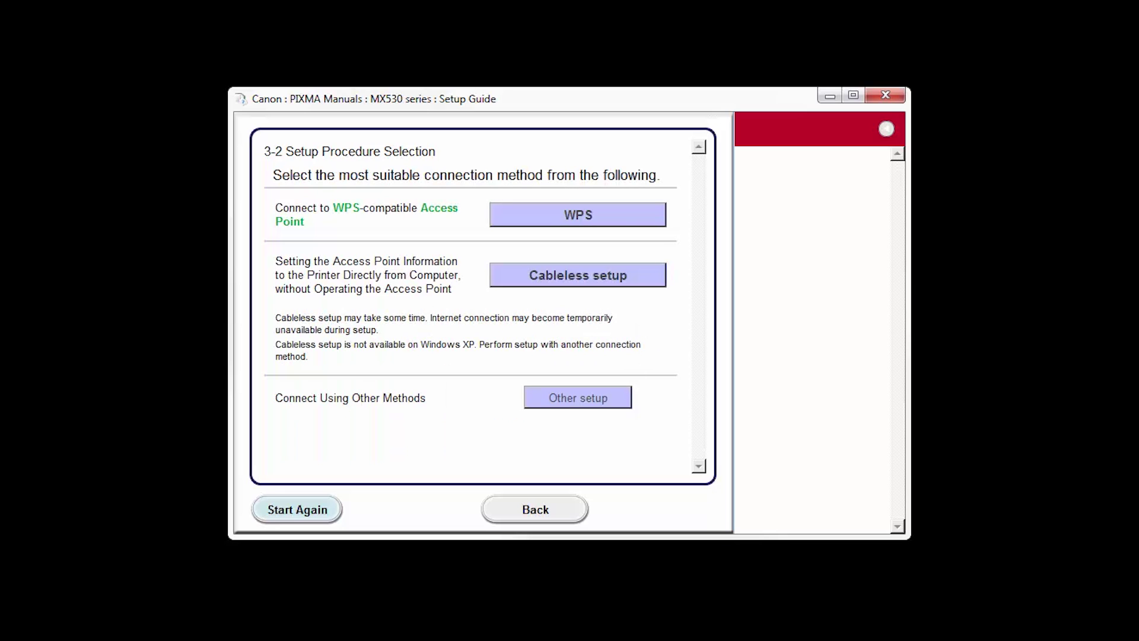
click(655, 275)
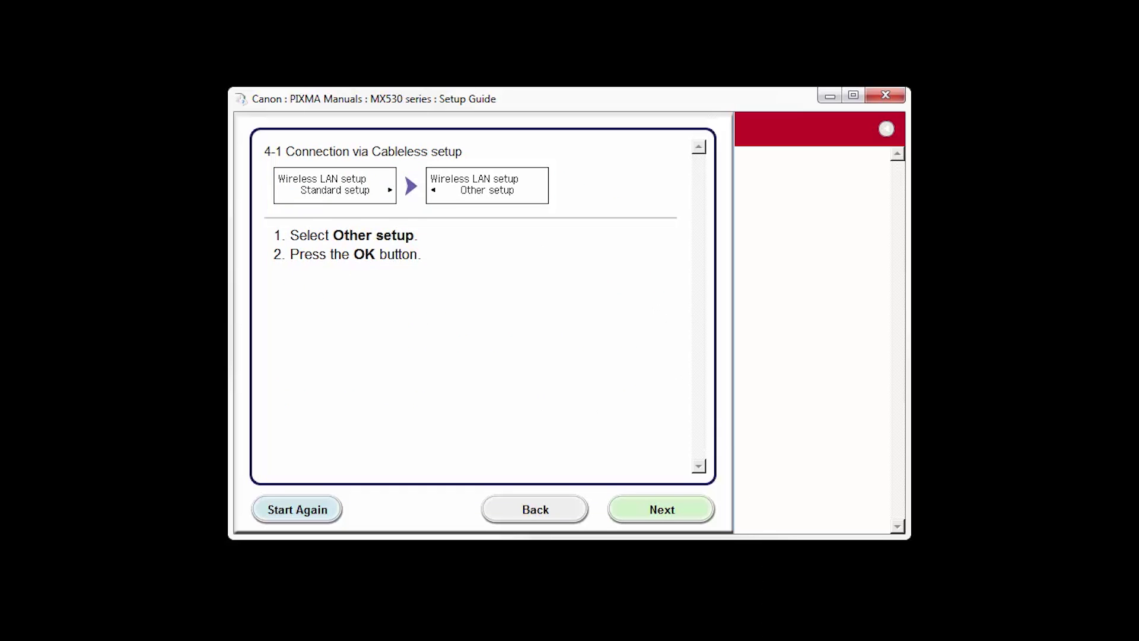
click(670, 523)
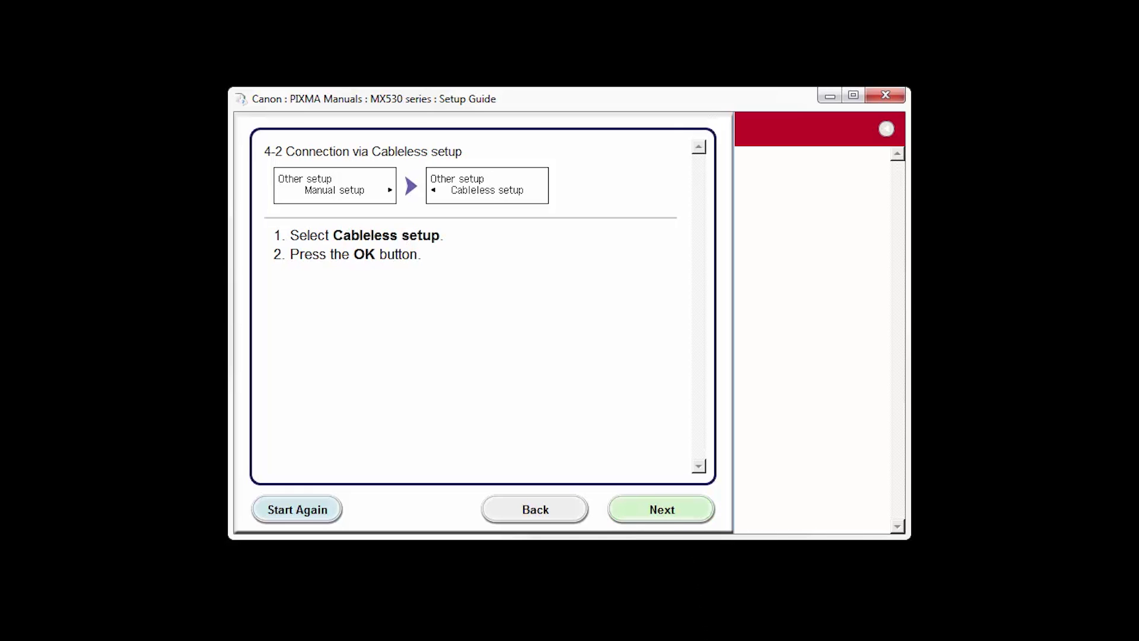
click(674, 519)
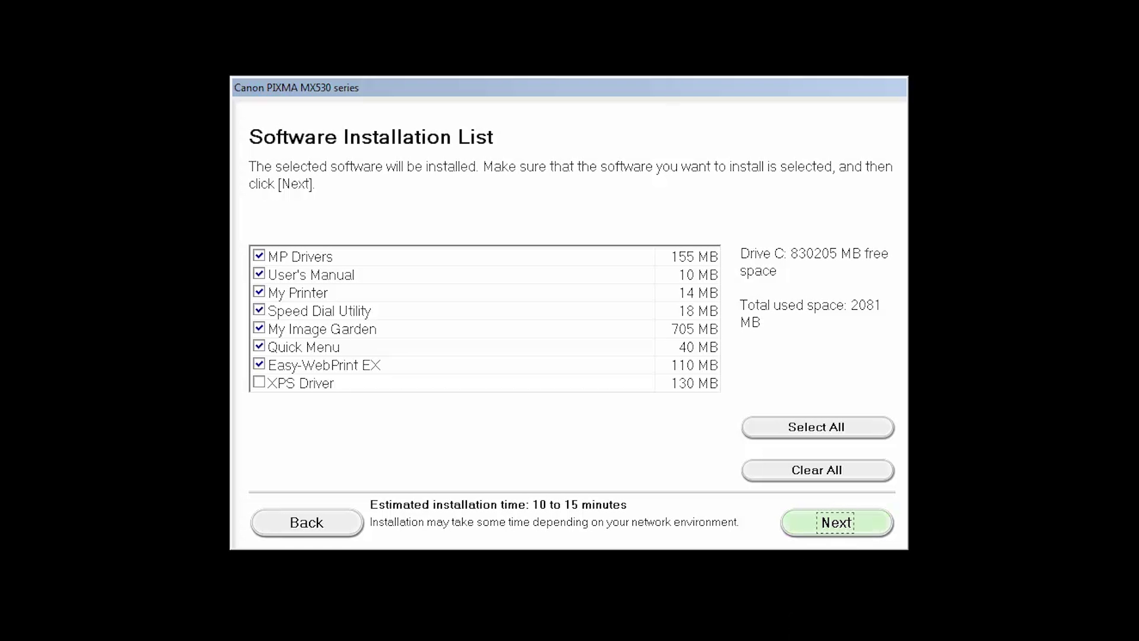
click(798, 534)
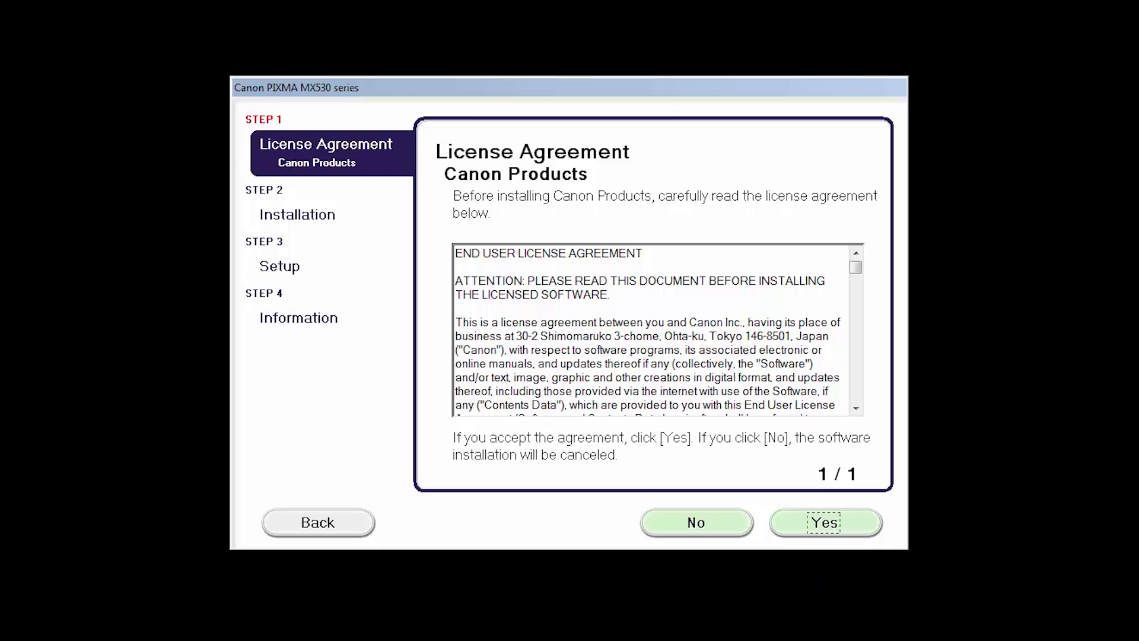
- Accept the license agreement so the checked software installs
click(855, 525)
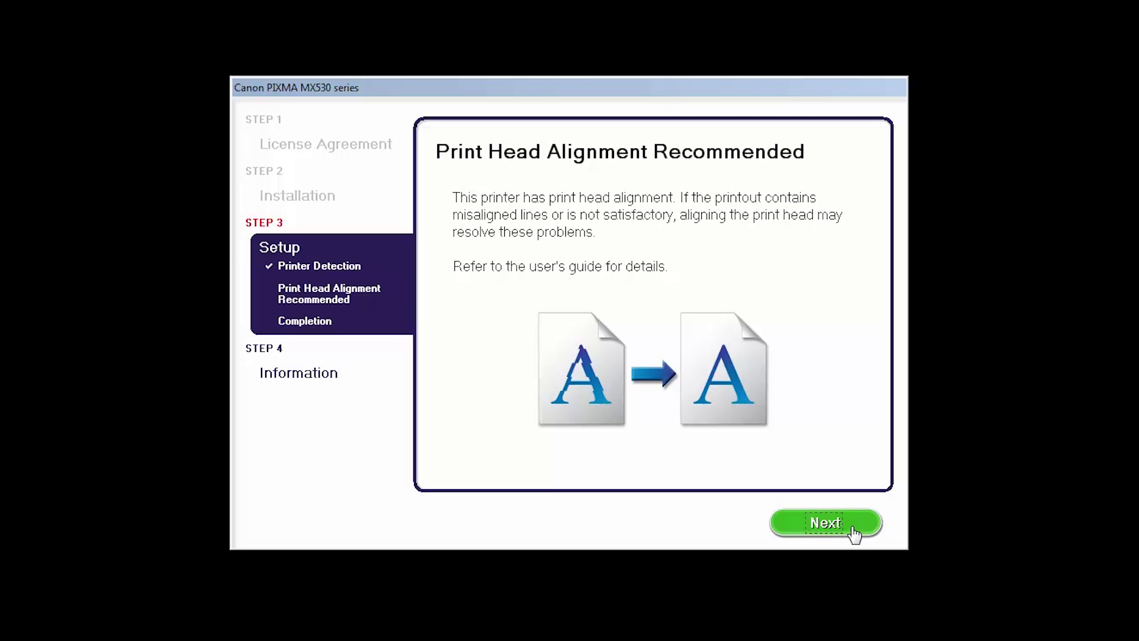
- Skip past Print Head Alignment, Setup Complete and User Registration, then agree to the Extended Survey Program
click(853, 529)
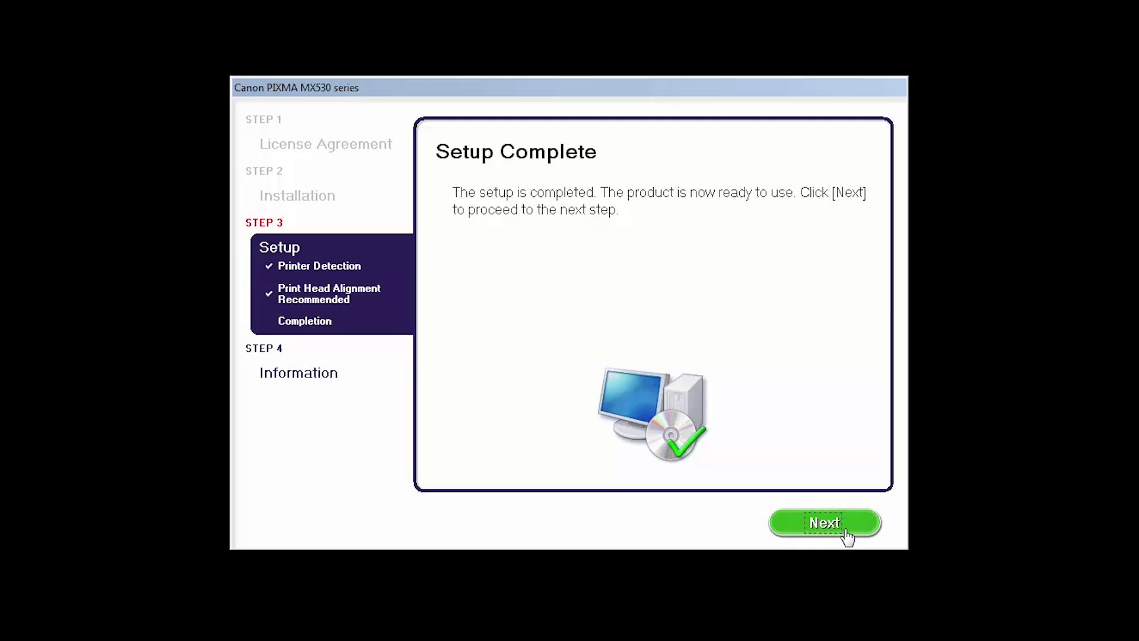
click(847, 533)
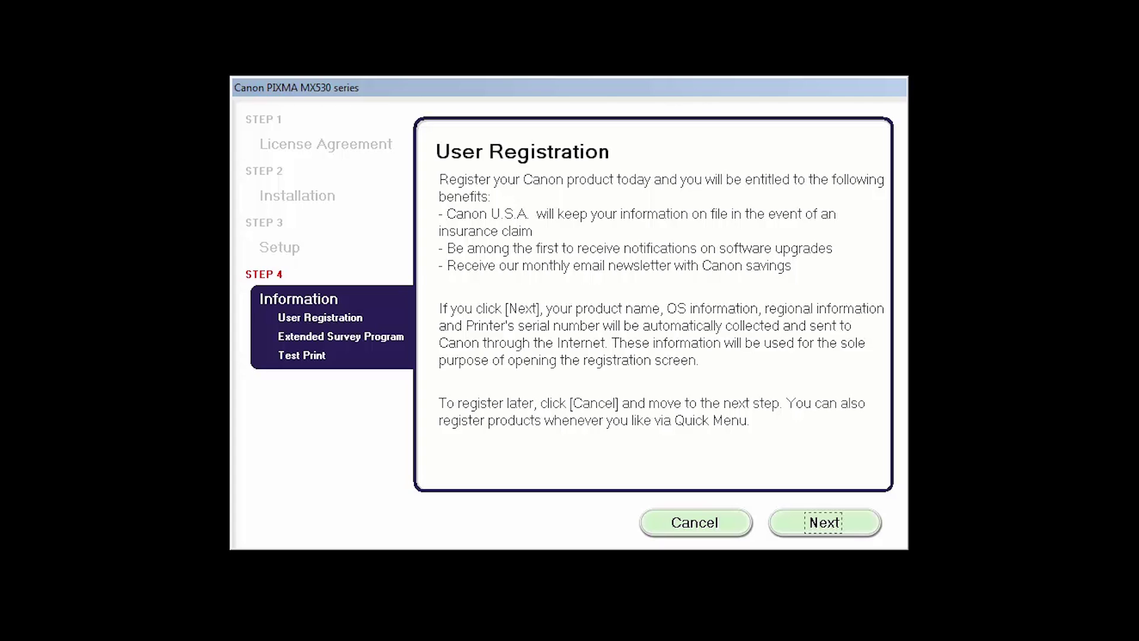
click(852, 531)
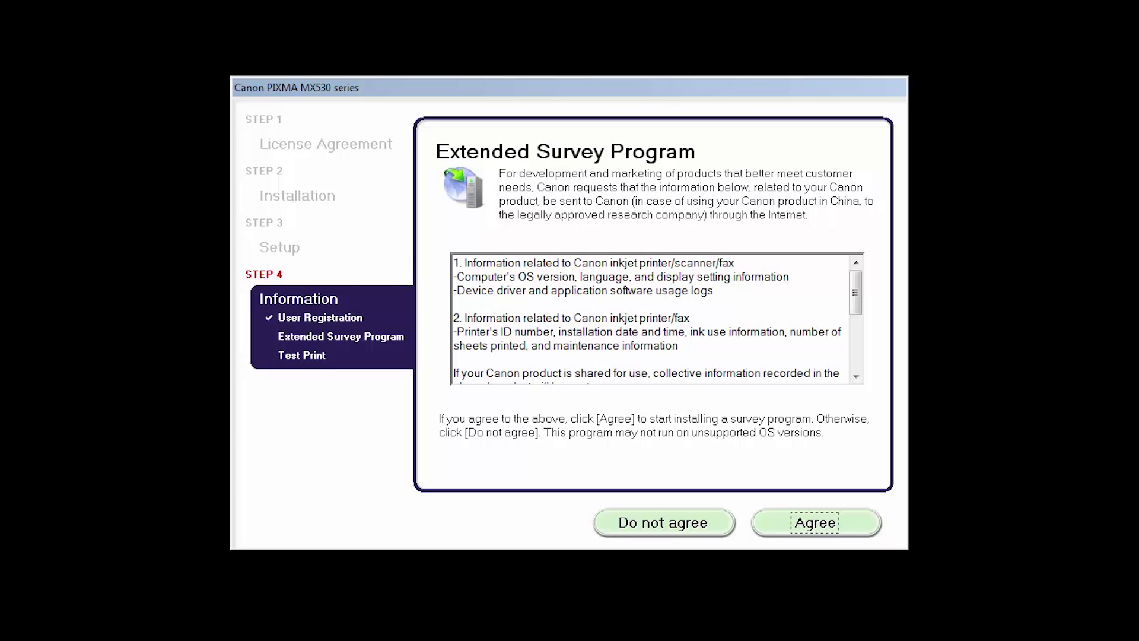
click(860, 534)
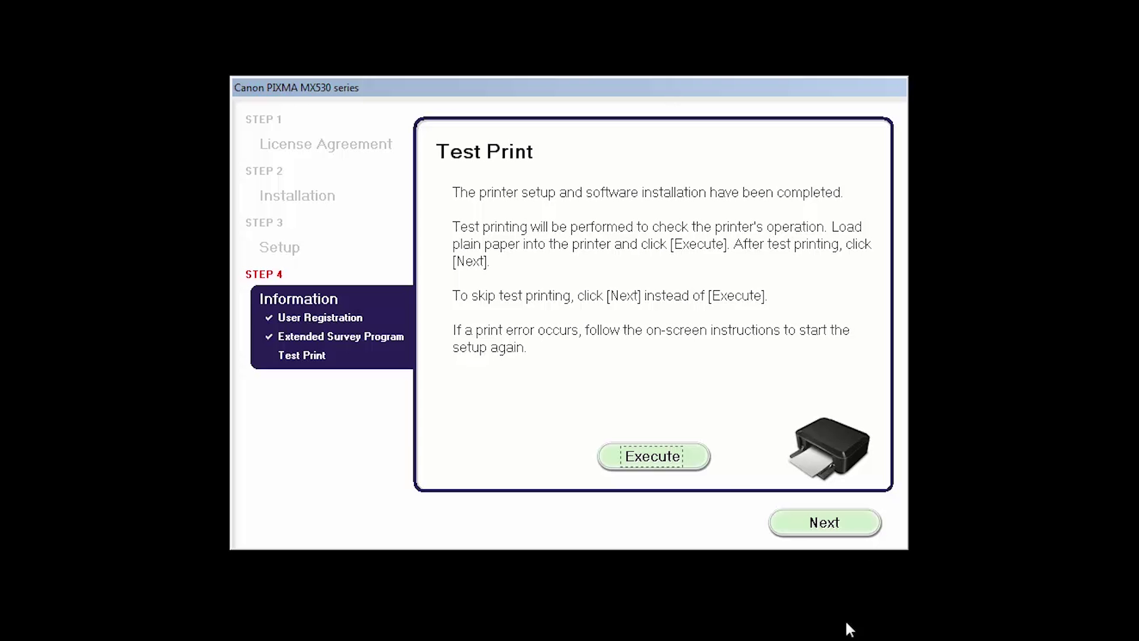
- Execute the test print and continue to the 'Installation completed successfully' screen
click(702, 459)
click(837, 528)
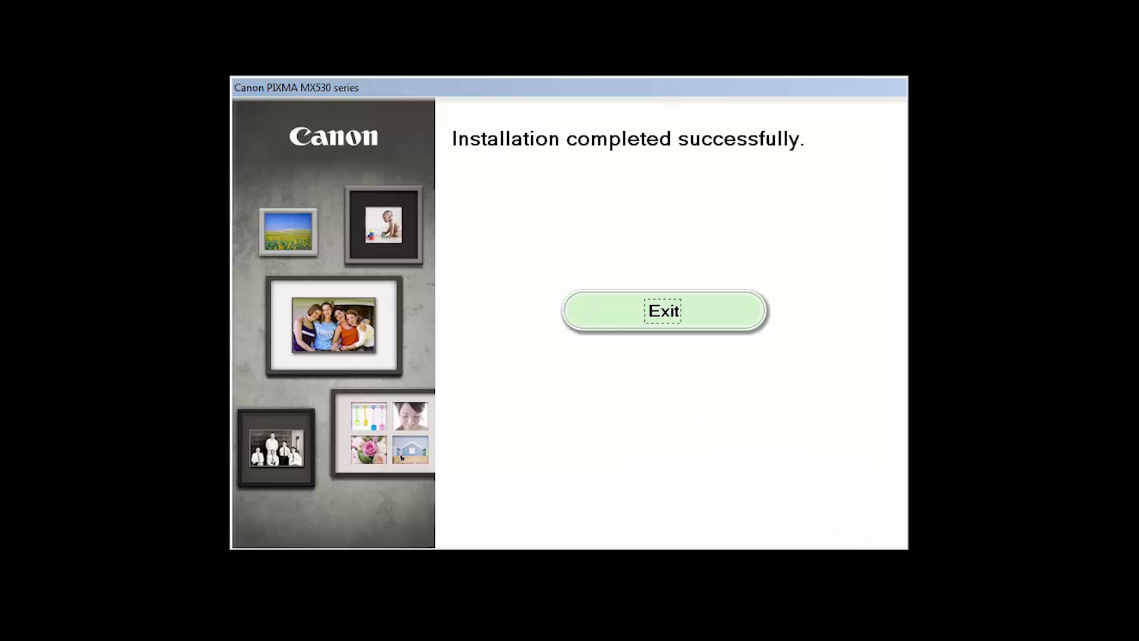